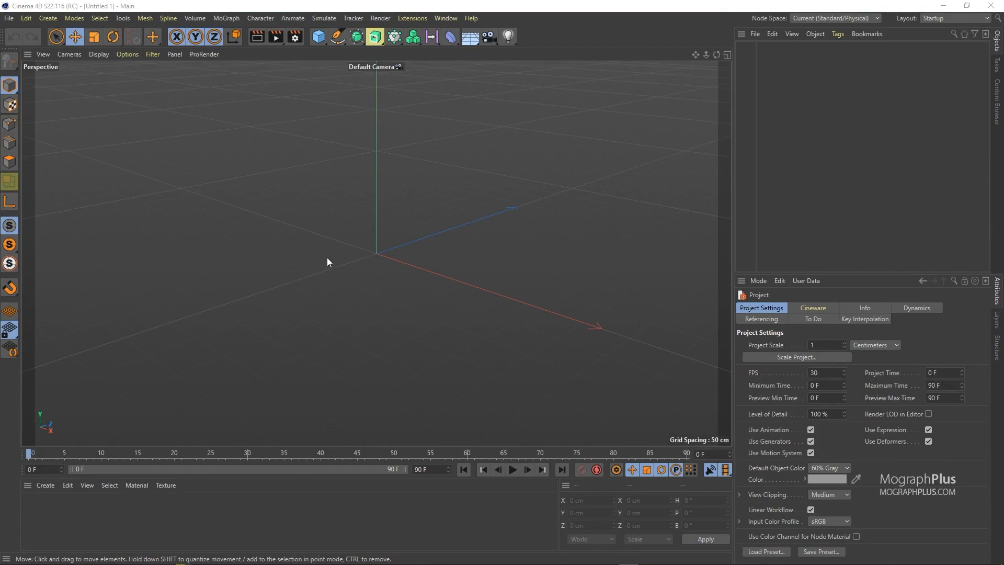
# - Set the renderer to Arnold Renderer in the render settings and show its main settings
pyautogui.click(296, 38)
pyautogui.click(372, 58)
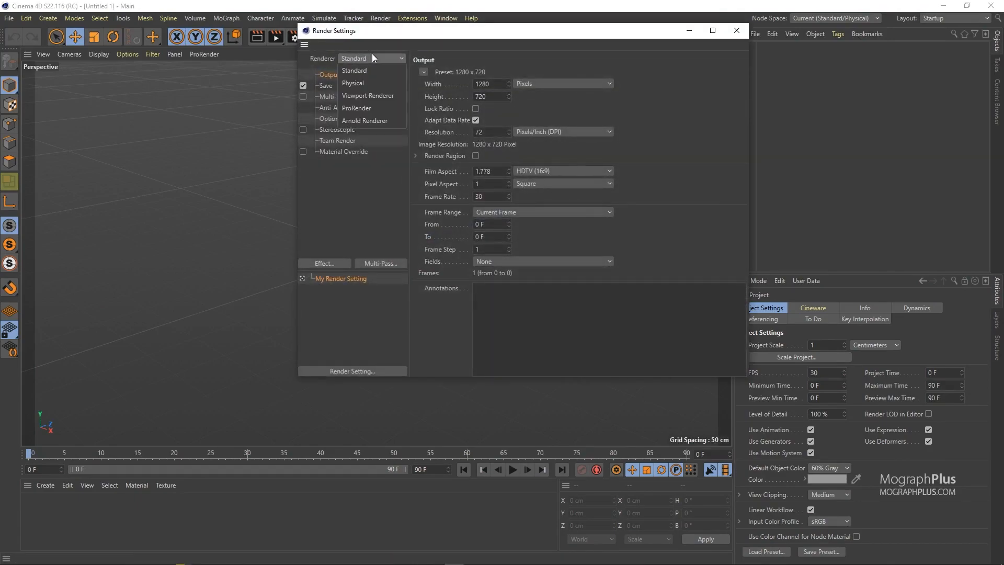
pyautogui.click(390, 118)
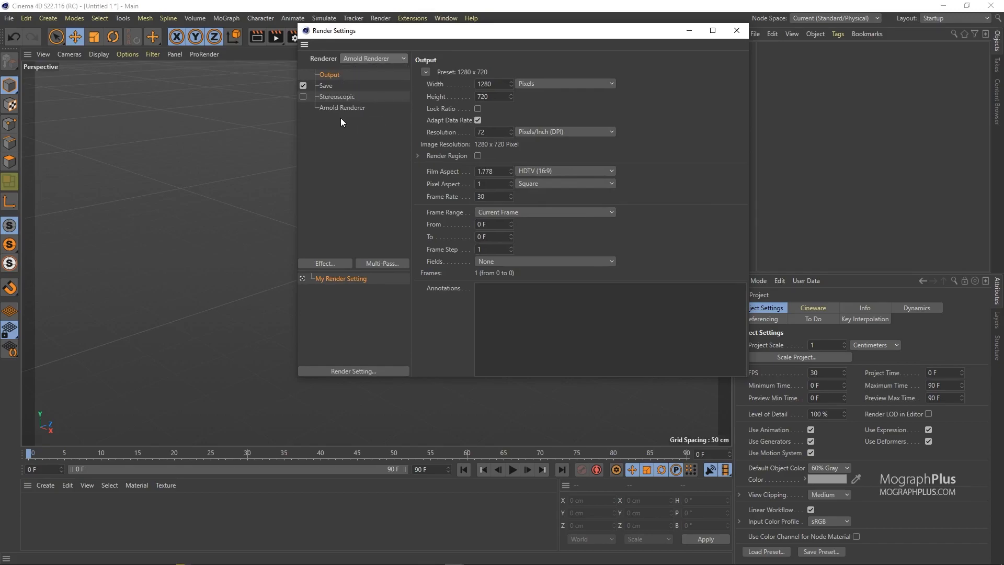
pyautogui.click(334, 108)
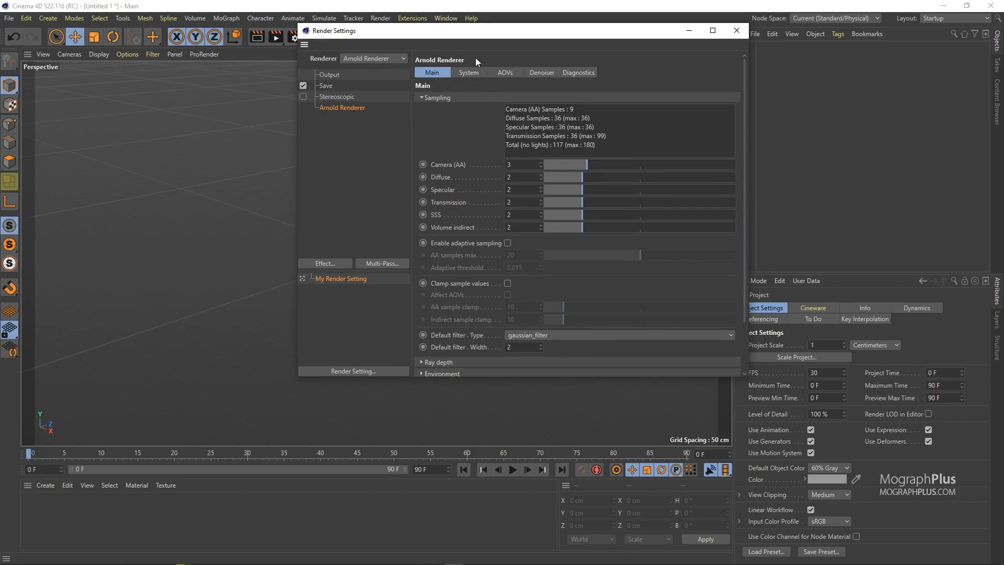
pyautogui.moveTo(483, 36); pyautogui.dragTo(329, 80)
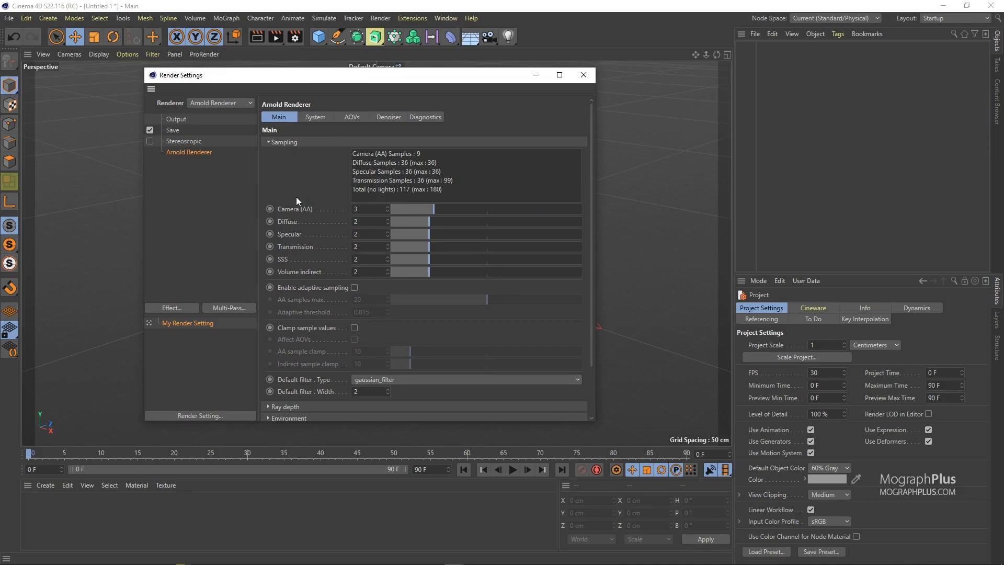
# - Look through Arnold's sampling, ray depth and environment settings, including the available atmosphere types
pyautogui.click(287, 143)
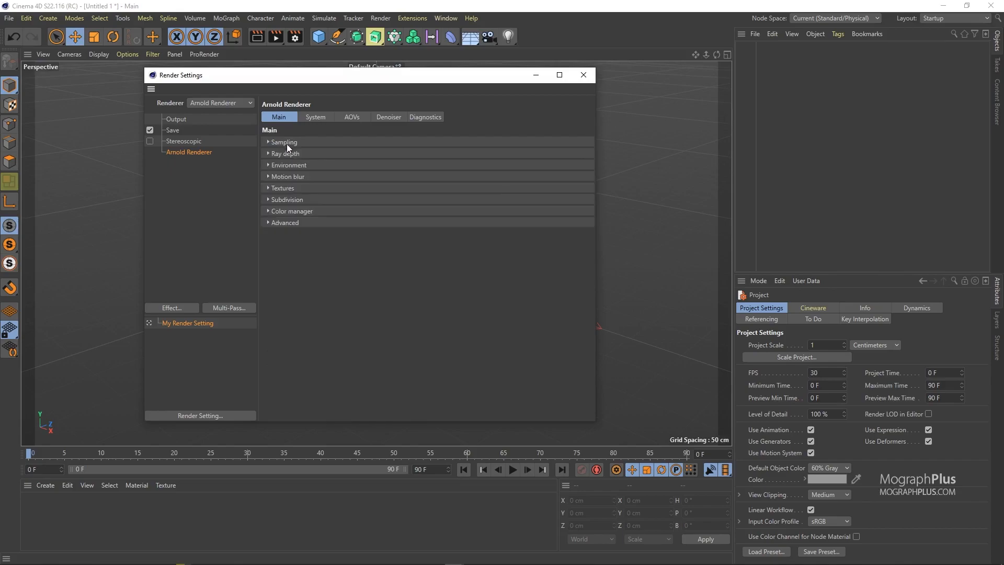
pyautogui.click(287, 154)
pyautogui.click(287, 154)
pyautogui.click(306, 165)
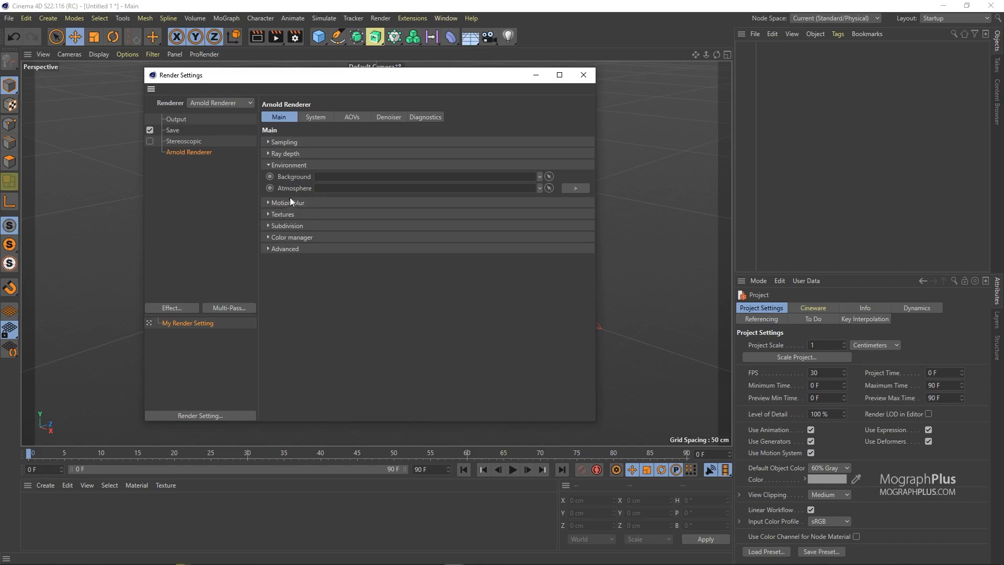
pyautogui.click(571, 188)
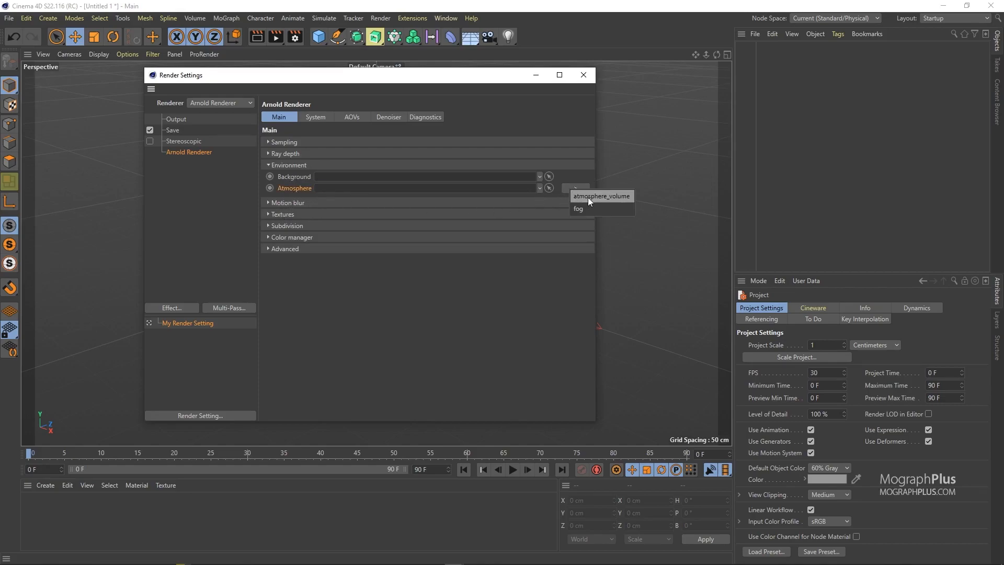
pyautogui.click(463, 259)
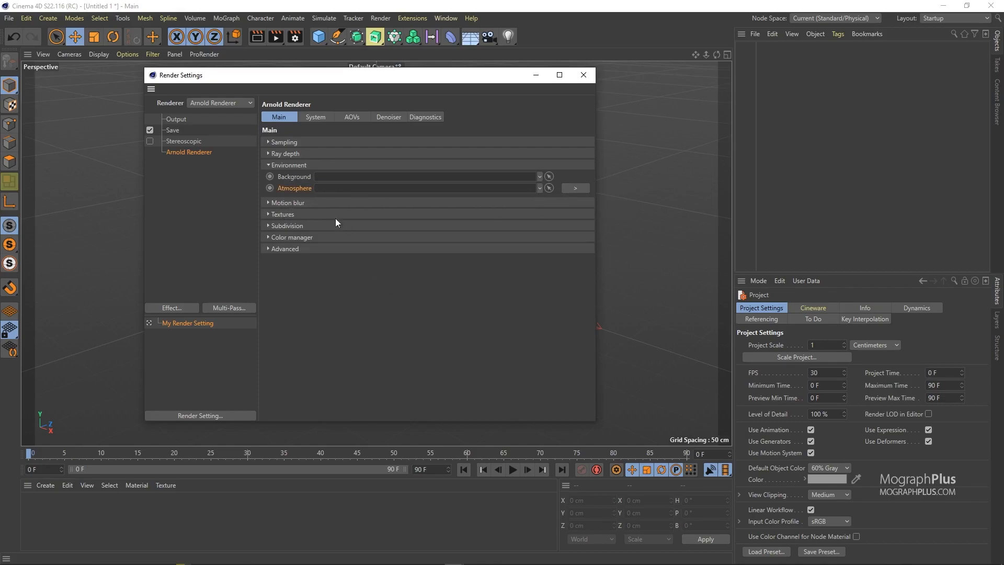
pyautogui.click(305, 164)
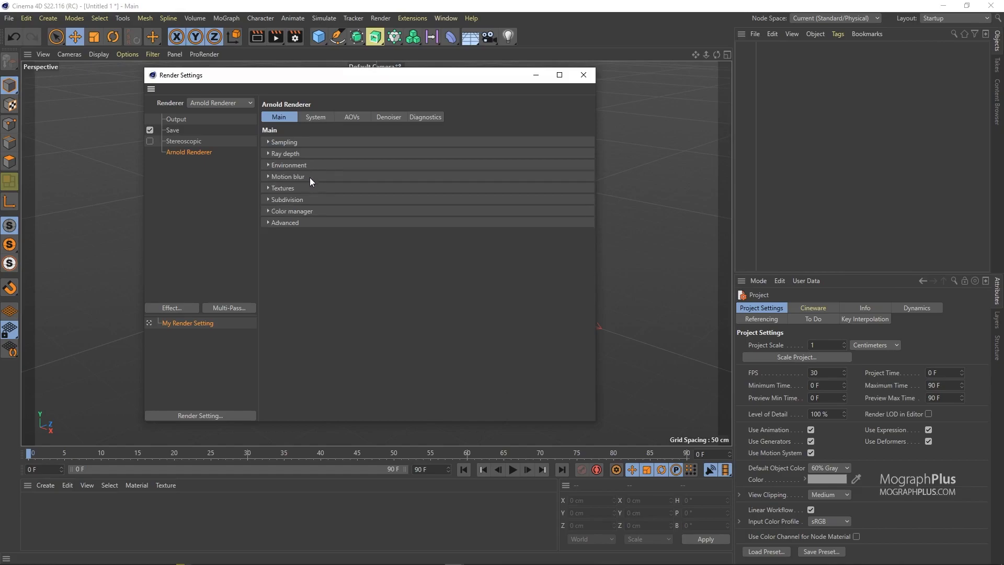
# - Enable motion blur to examine its shutter options, and disable it again
pyautogui.click(309, 178)
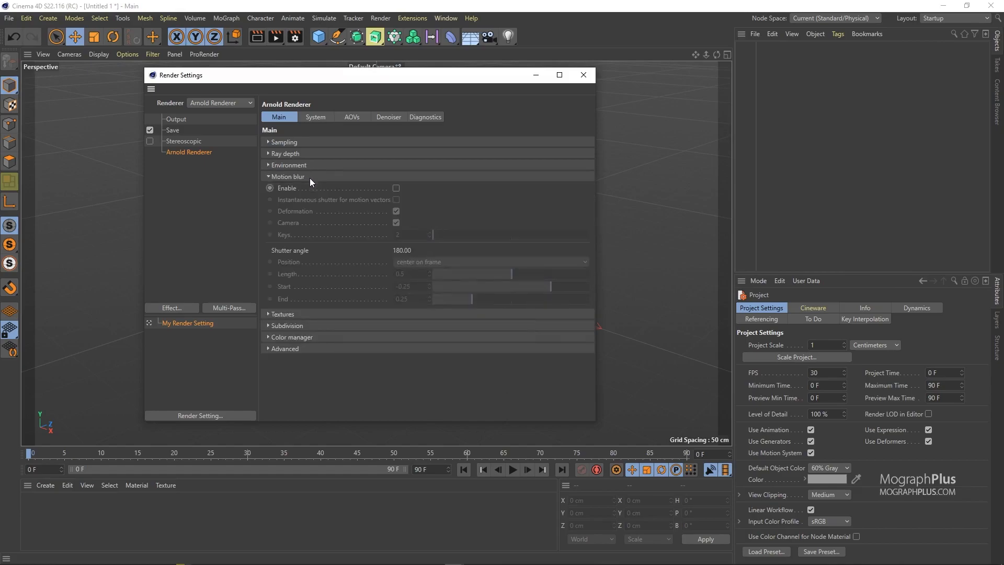
pyautogui.click(396, 187)
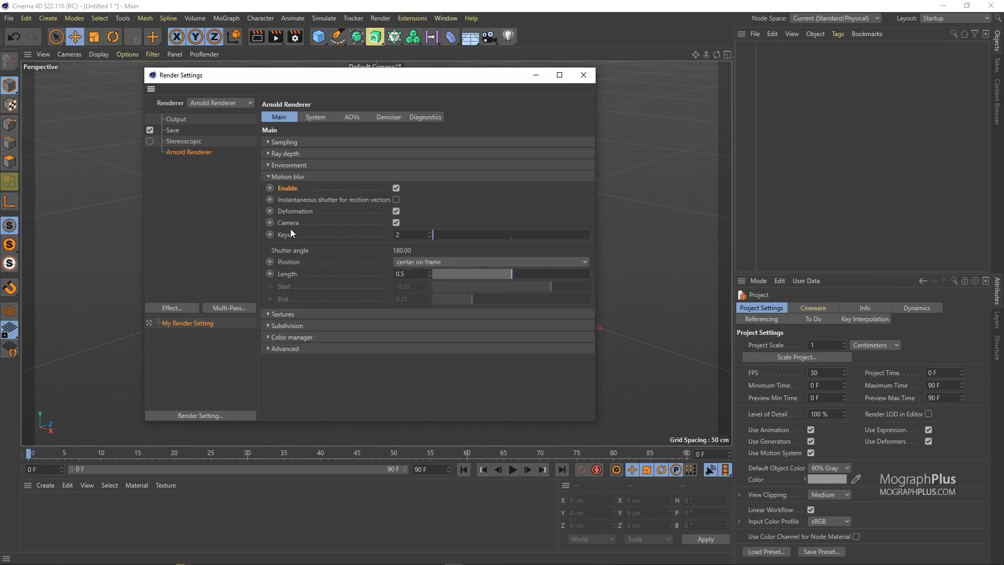
pyautogui.click(396, 188)
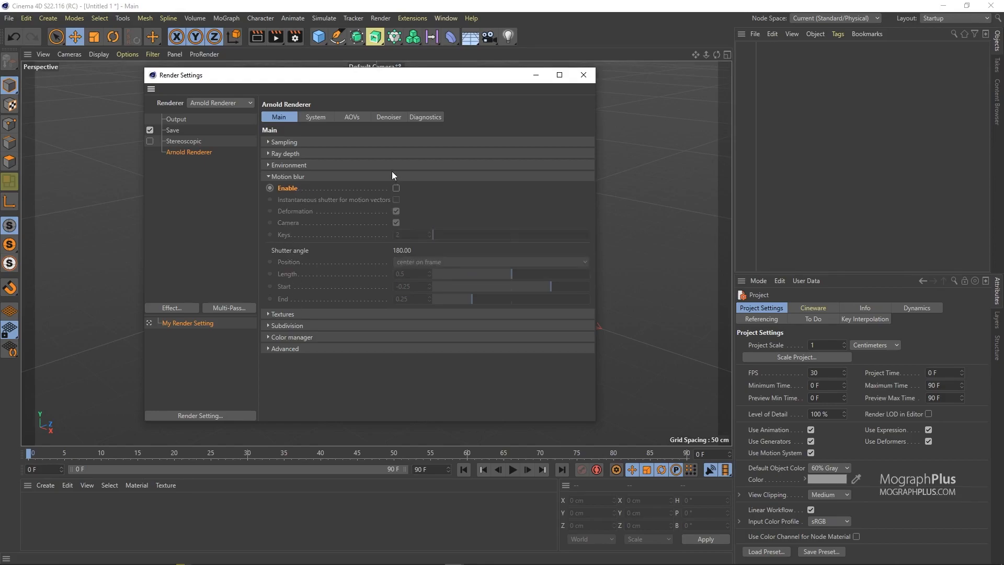
pyautogui.click(391, 175)
# - Examine the texture, subdivision, color manager and advanced settings, enlarging the settings window for a full view
pyautogui.click(360, 187)
pyautogui.click(318, 321)
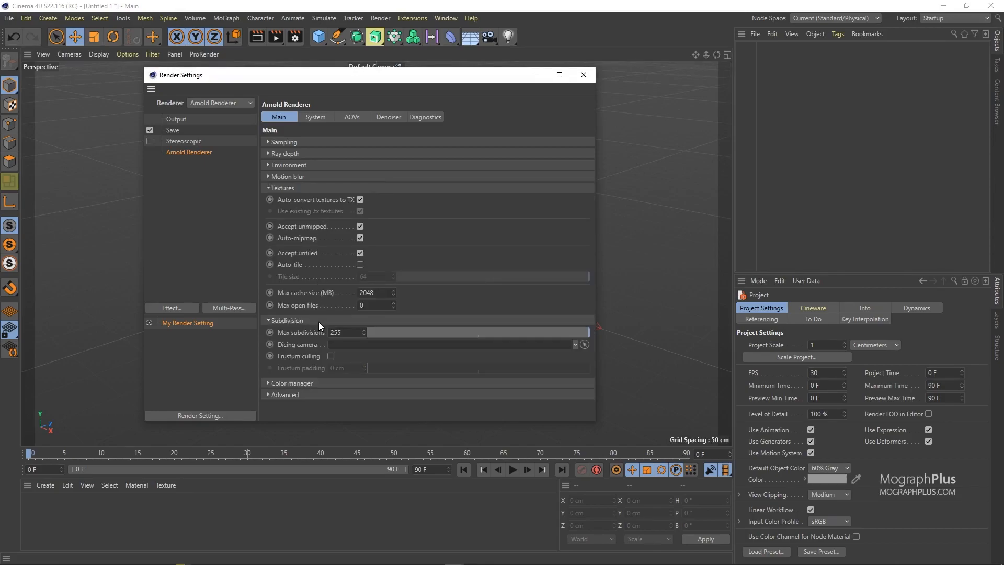
pyautogui.click(307, 382)
pyautogui.click(307, 409)
pyautogui.moveTo(301, 421); pyautogui.dragTo(298, 546)
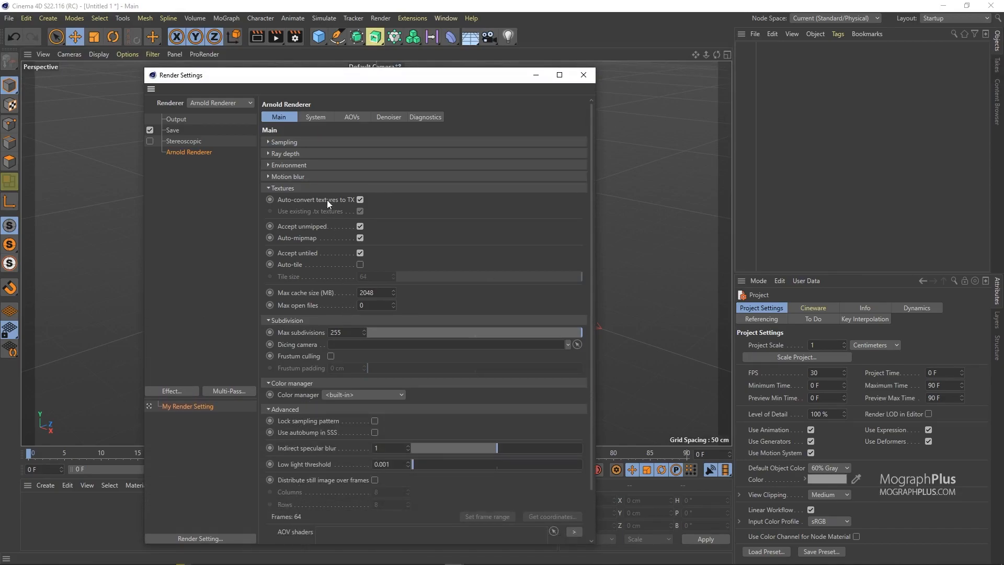
pyautogui.click(310, 188)
pyautogui.click(302, 199)
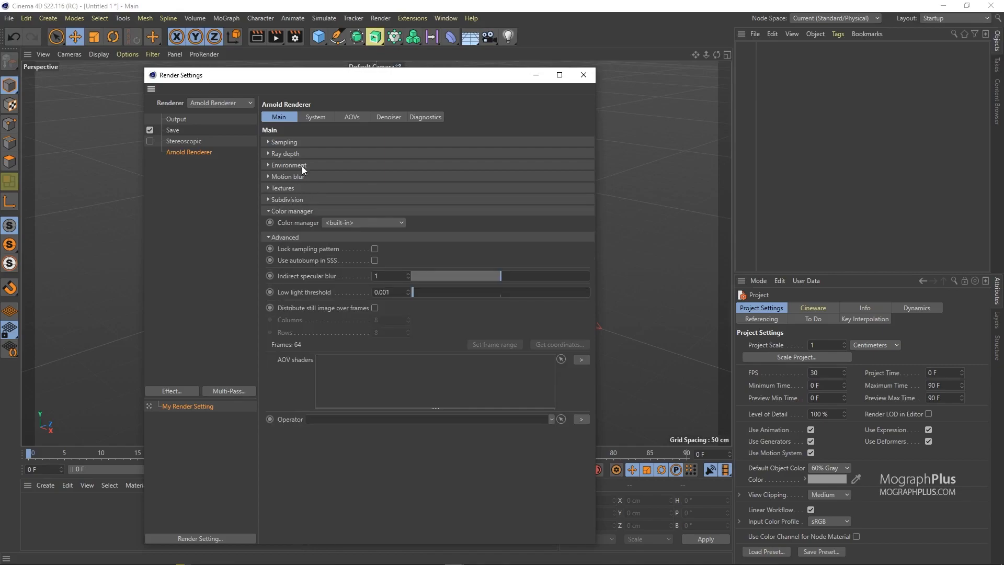
# - Examine Arnold's system settings and the available bucket scanning modes
pyautogui.click(320, 118)
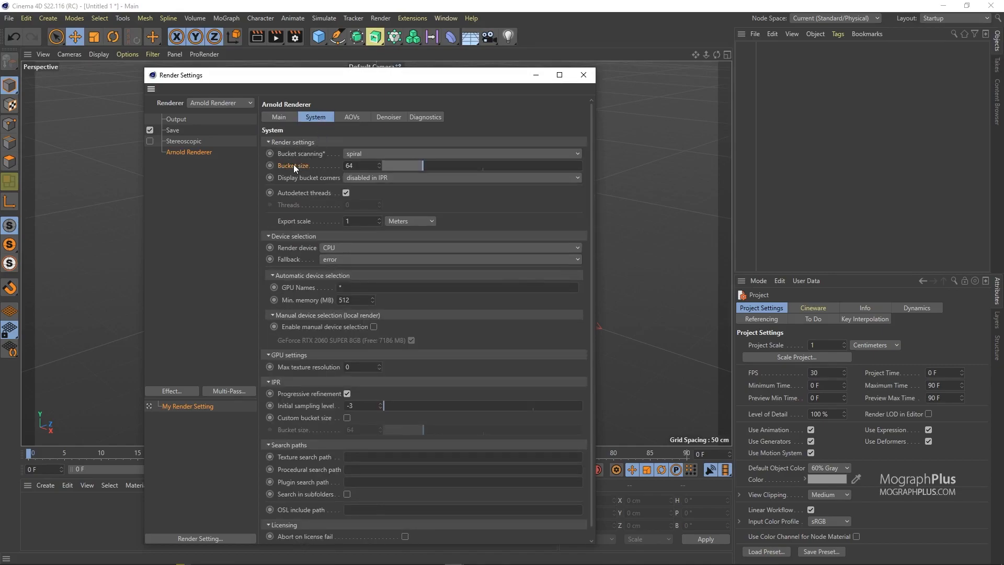
pyautogui.click(349, 153)
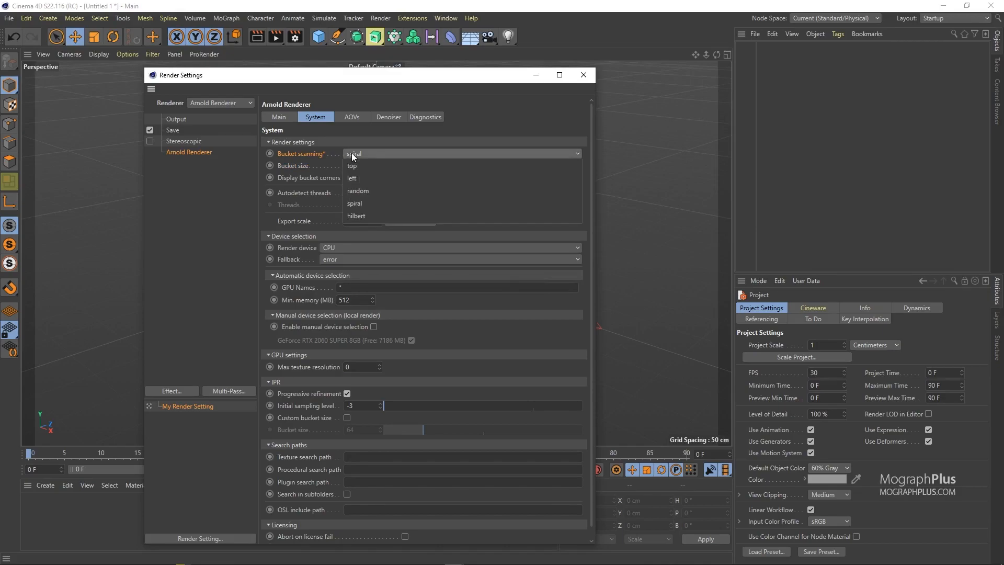
pyautogui.click(337, 152)
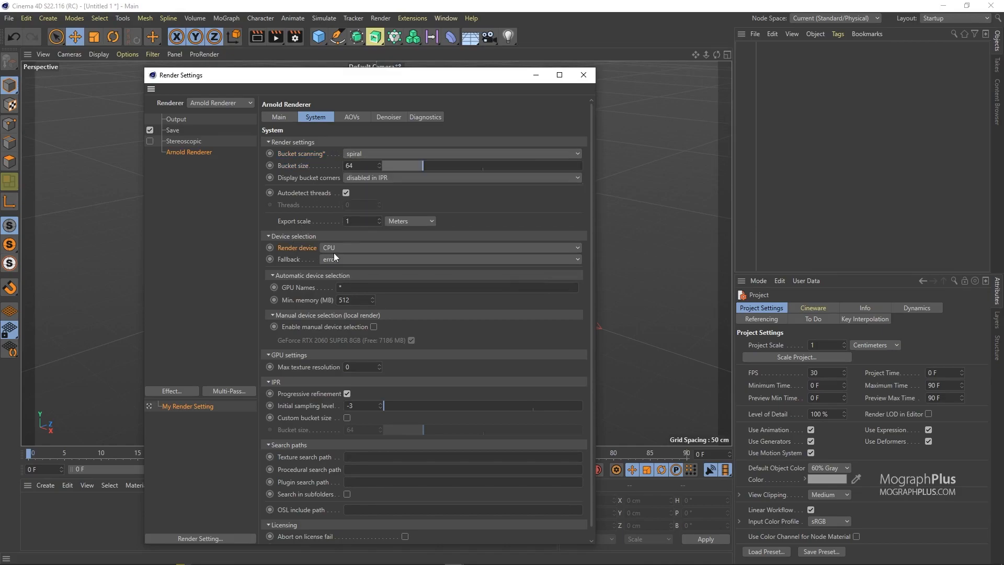
# - Switch the render device to GPU and set it back to CPU
pyautogui.click(356, 250)
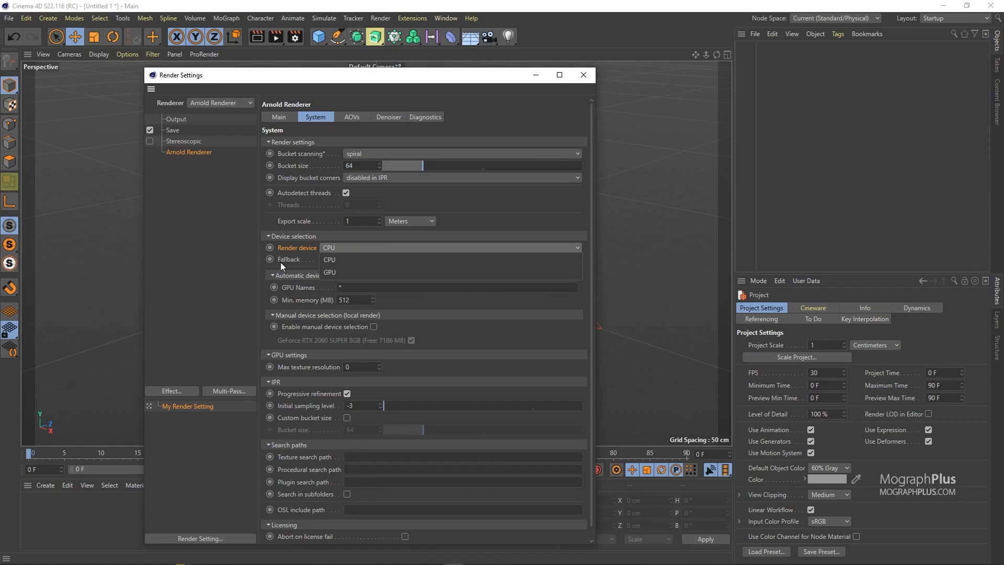
pyautogui.click(346, 268)
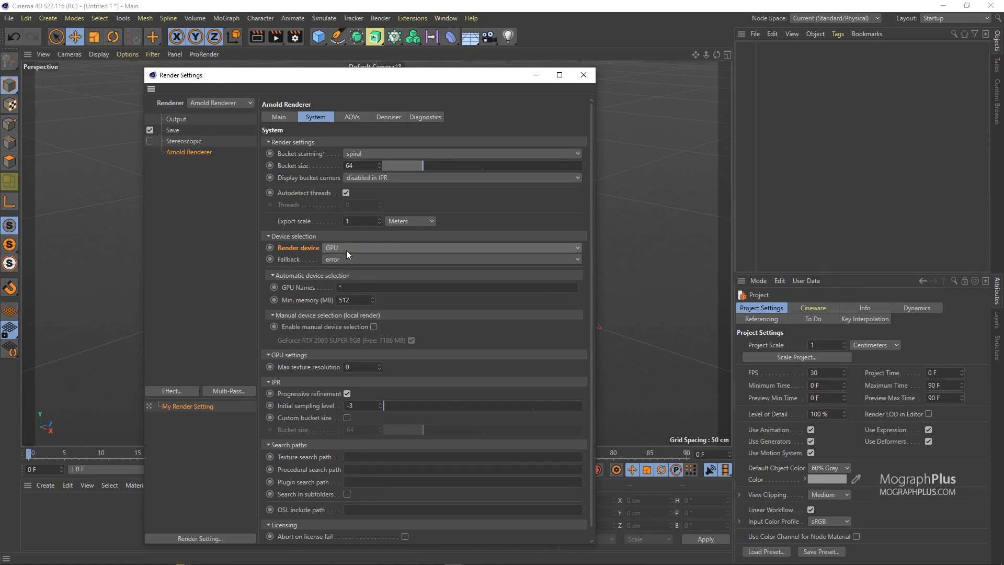
pyautogui.click(350, 246)
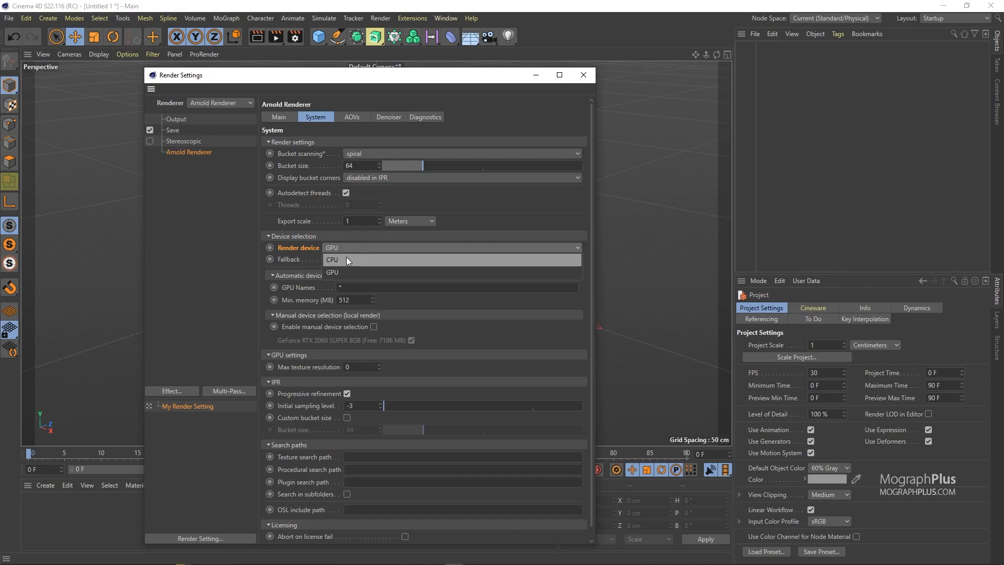
pyautogui.click(346, 260)
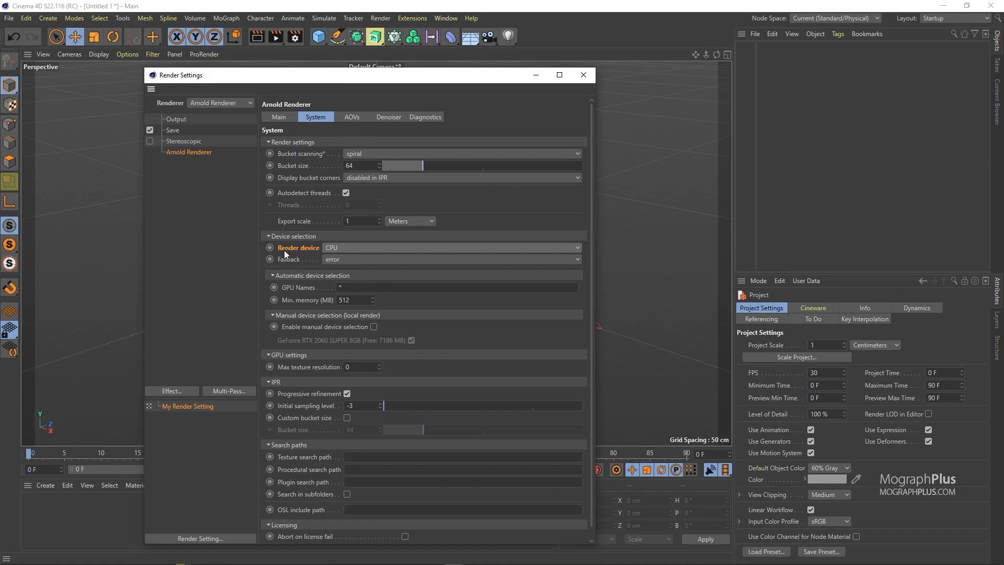
# - Examine the IPR, search path and licensing options in Arnold's system settings
pyautogui.click(295, 393)
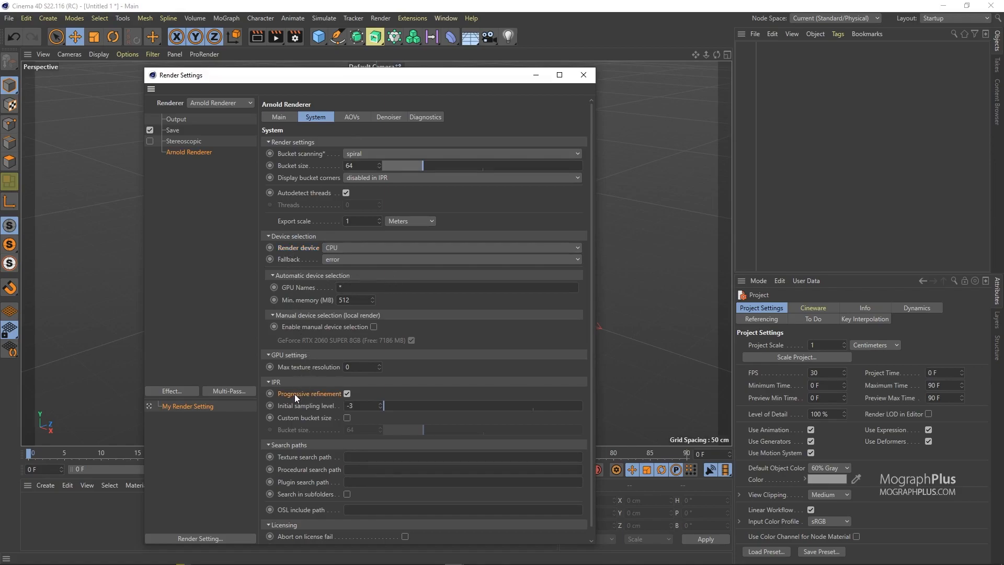
pyautogui.click(310, 417)
pyautogui.scroll(-1, 319, 434)
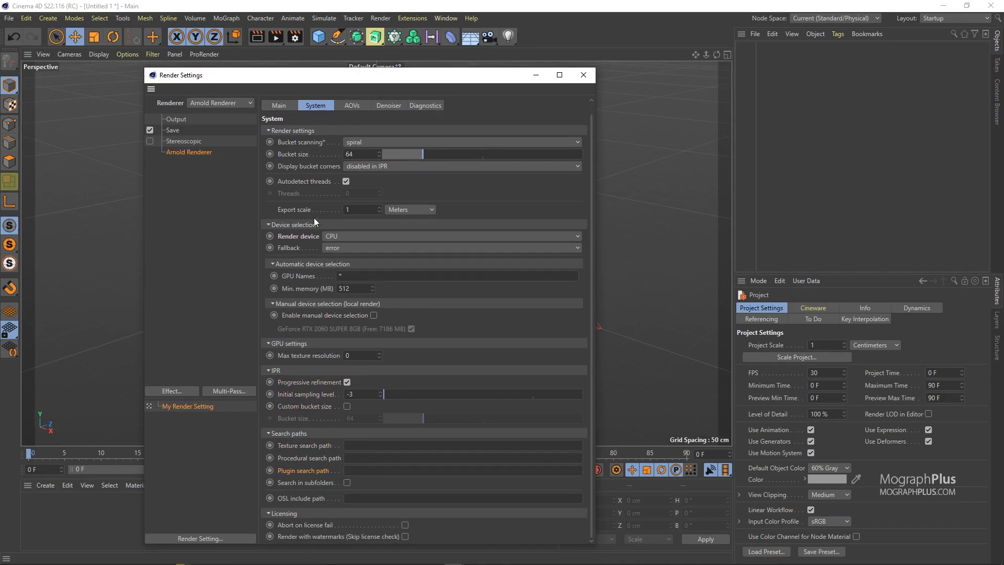
pyautogui.scroll(1, 316, 225)
# - Review the AOV and Arnold denoiser settings, and enable OptiX denoising for the active beauty AOV
pyautogui.click(354, 118)
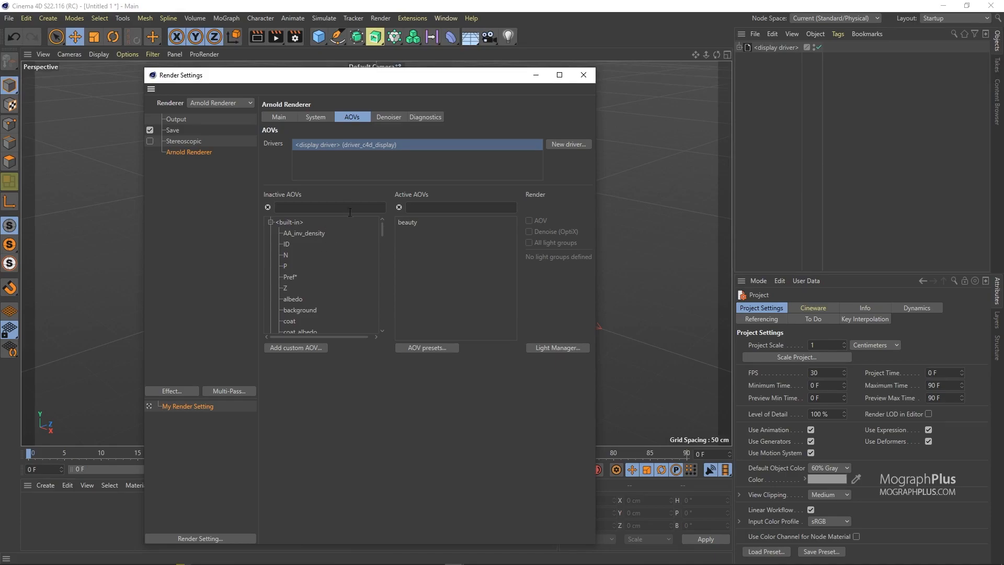
pyautogui.click(389, 117)
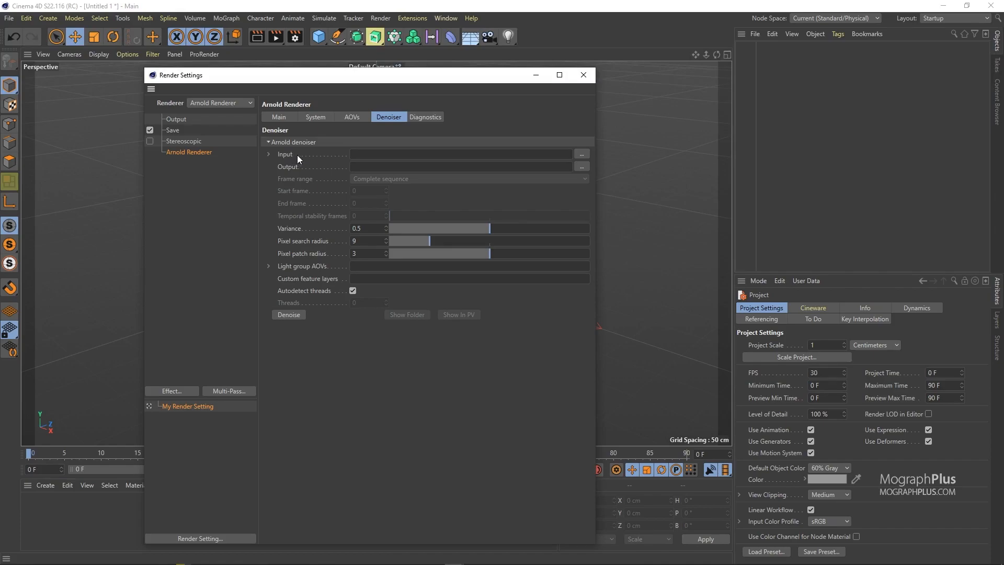
pyautogui.click(355, 119)
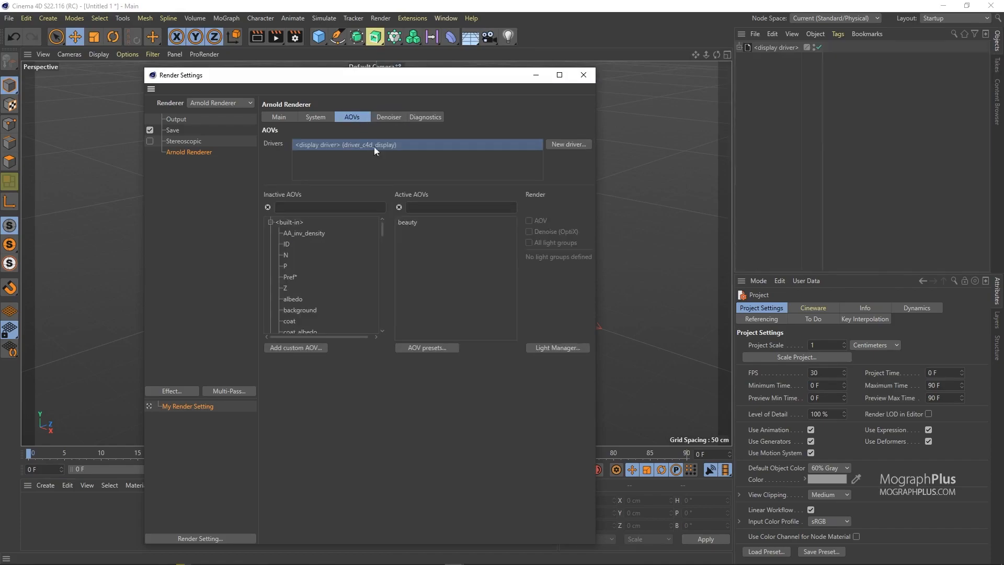
pyautogui.click(410, 222)
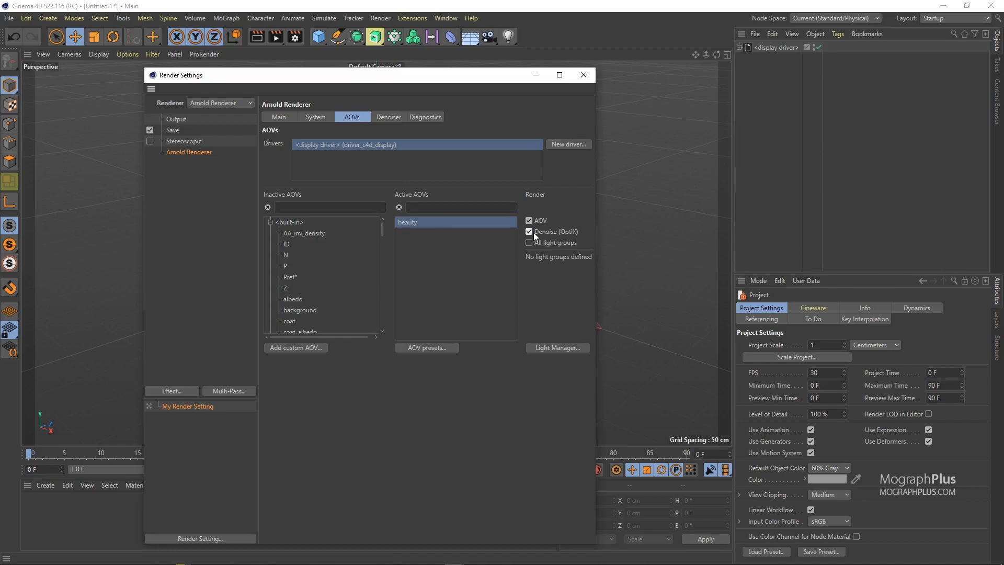
pyautogui.click(383, 117)
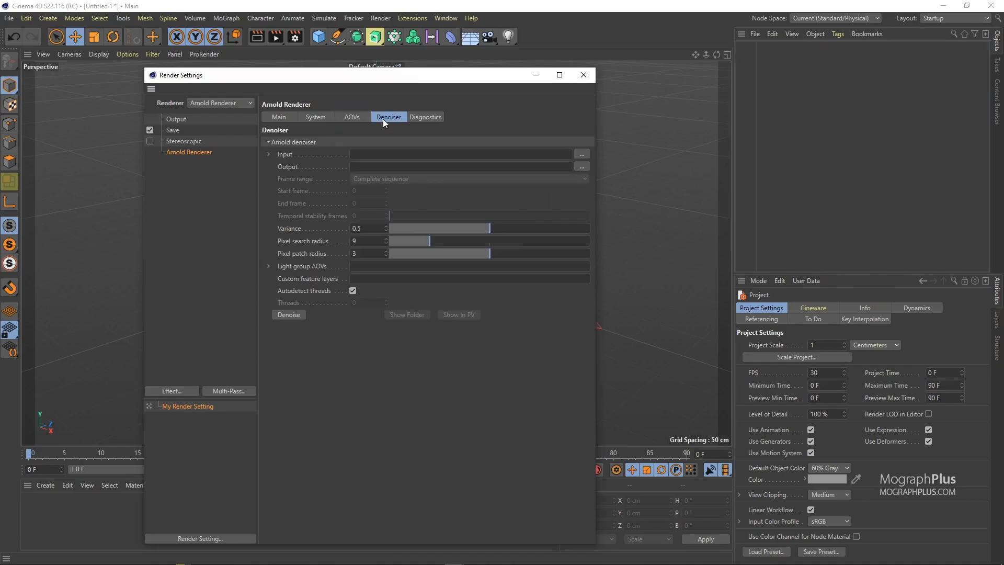
# - Examine Arnold's diagnostics settings for logging, error handling, user options and feature overrides
pyautogui.click(426, 118)
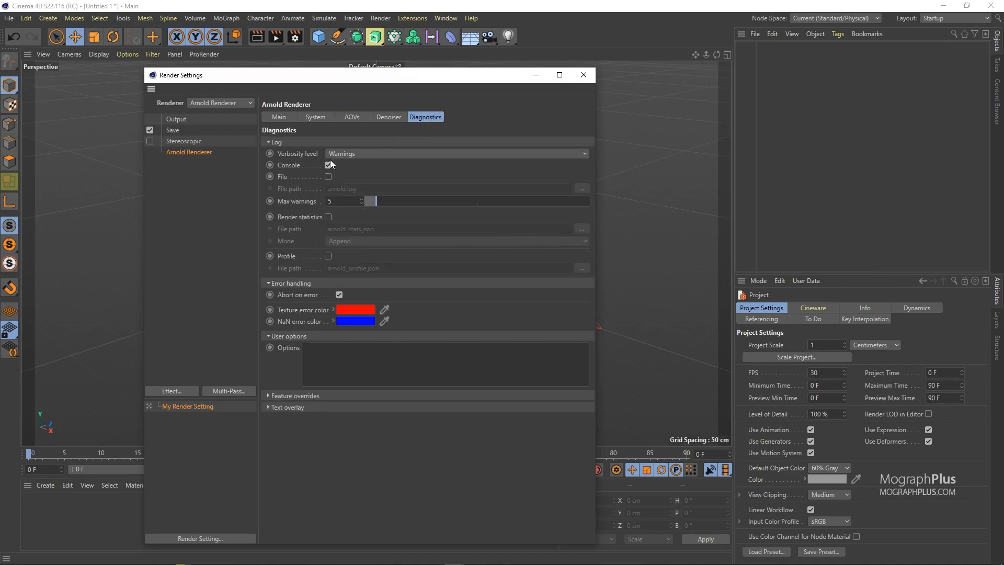
pyautogui.click(365, 154)
pyautogui.click(301, 168)
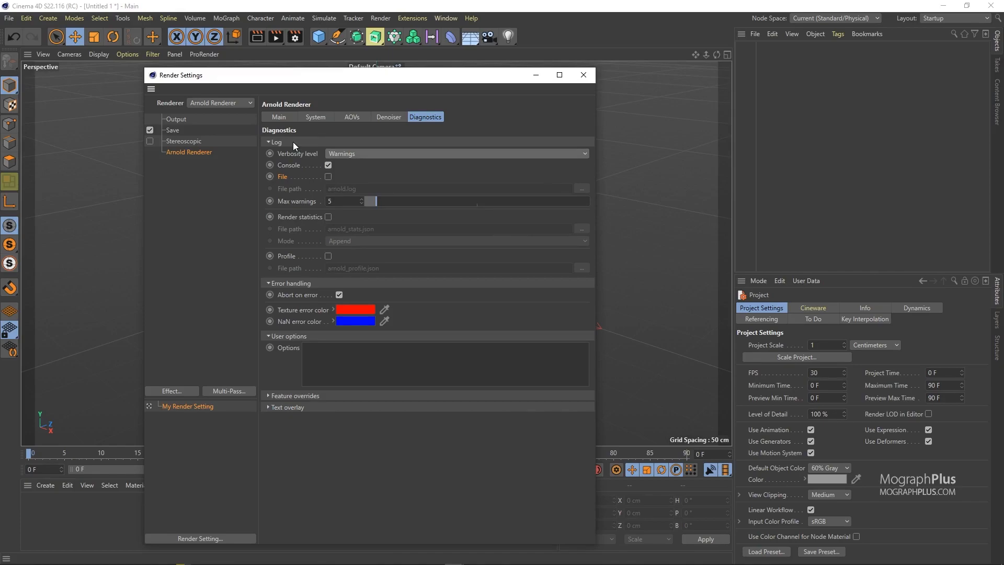
pyautogui.click(293, 142)
pyautogui.click(297, 154)
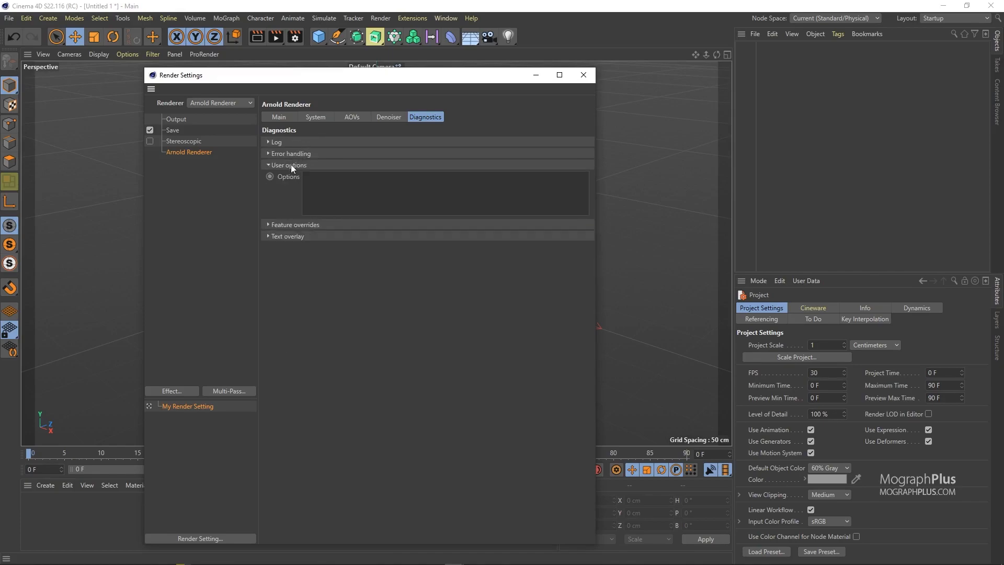
pyautogui.click(291, 165)
pyautogui.click(293, 176)
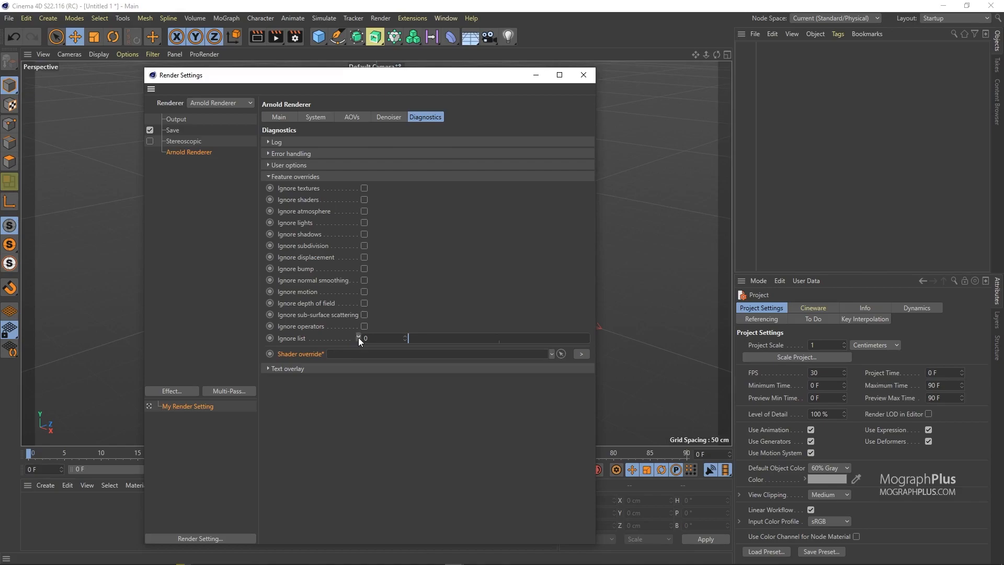
# - Enable the text overlay in Arnold's diagnostics settings
pyautogui.click(306, 177)
pyautogui.click(306, 187)
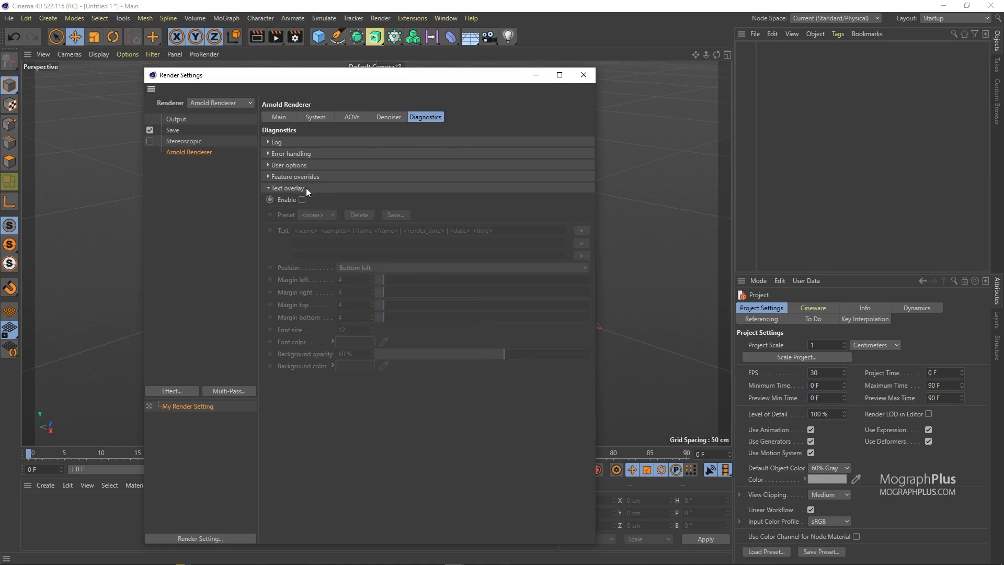
pyautogui.click(303, 199)
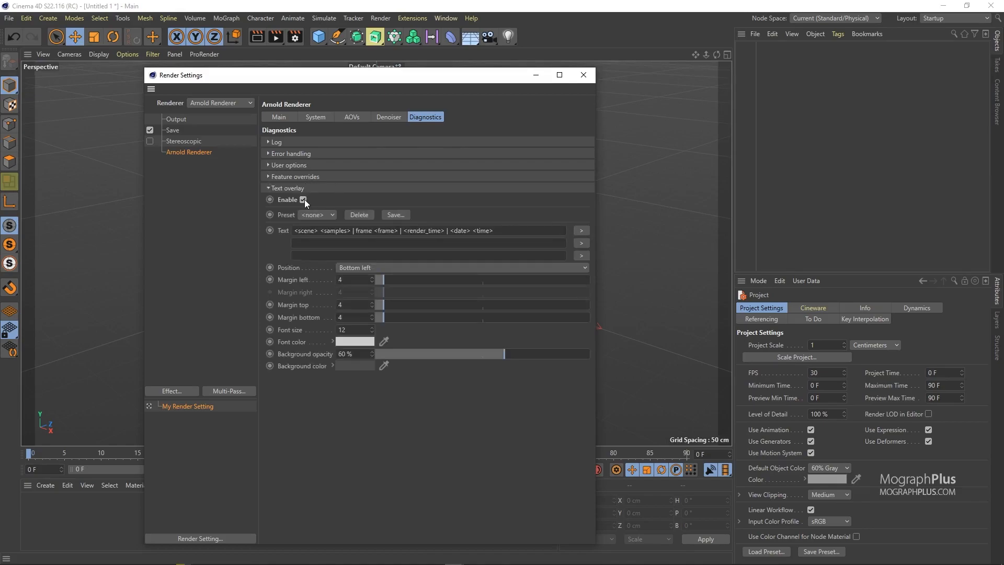
# - Add the <camera>, <fov> and <samples> tokens to the text overlay's second line and close the render settings
pyautogui.click(576, 243)
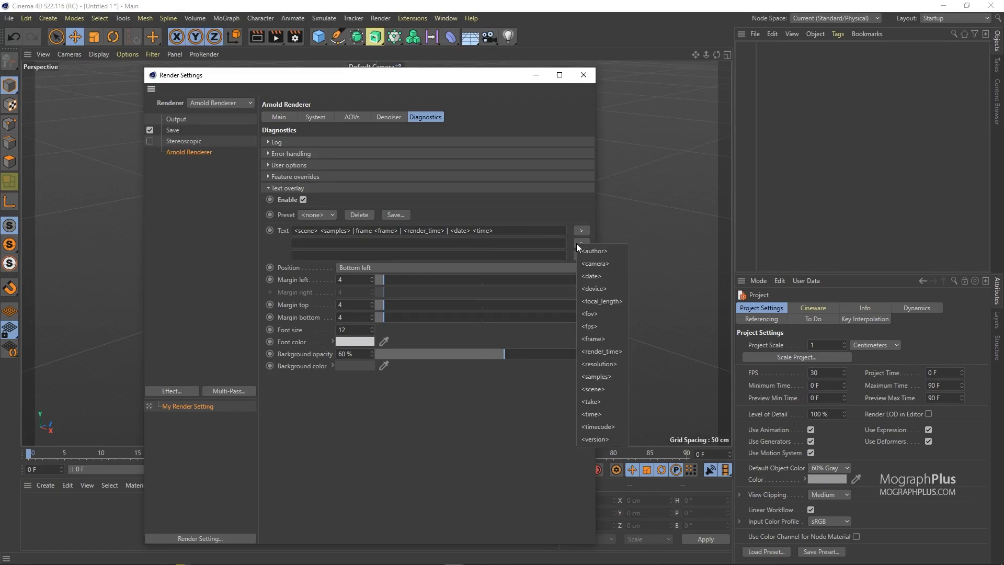
pyautogui.click(591, 259)
pyautogui.click(581, 243)
pyautogui.click(612, 314)
pyautogui.click(582, 243)
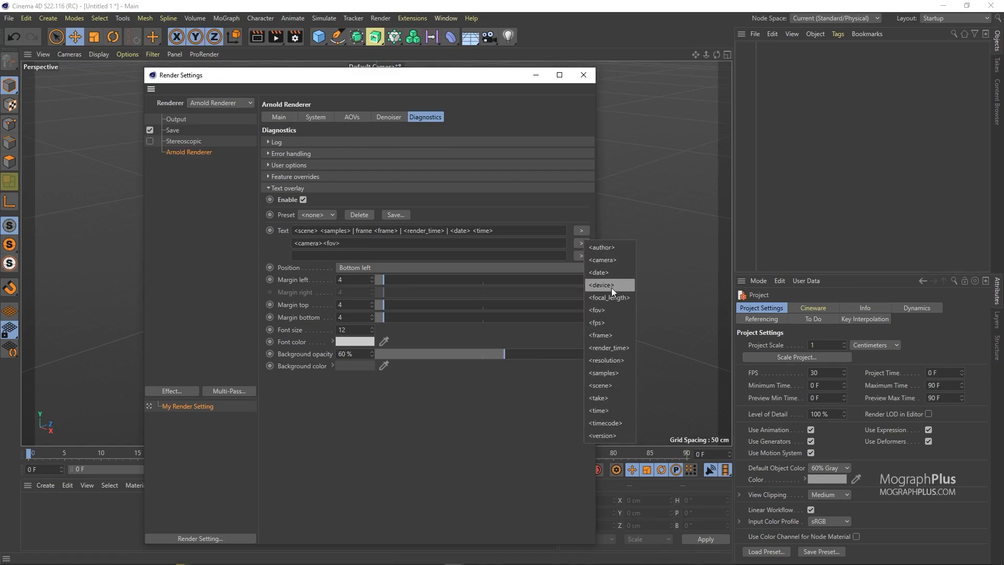
pyautogui.click(620, 372)
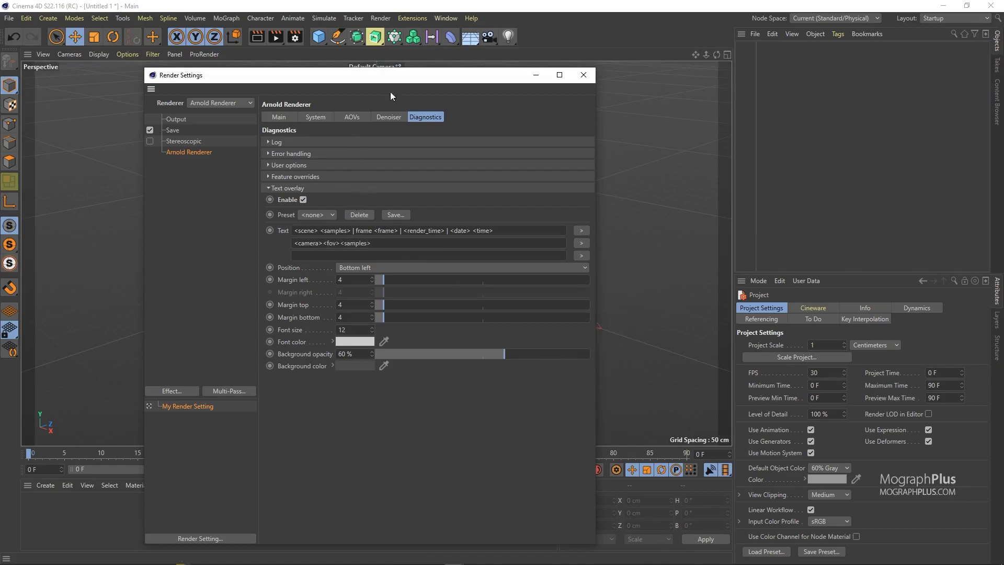
pyautogui.click(578, 80)
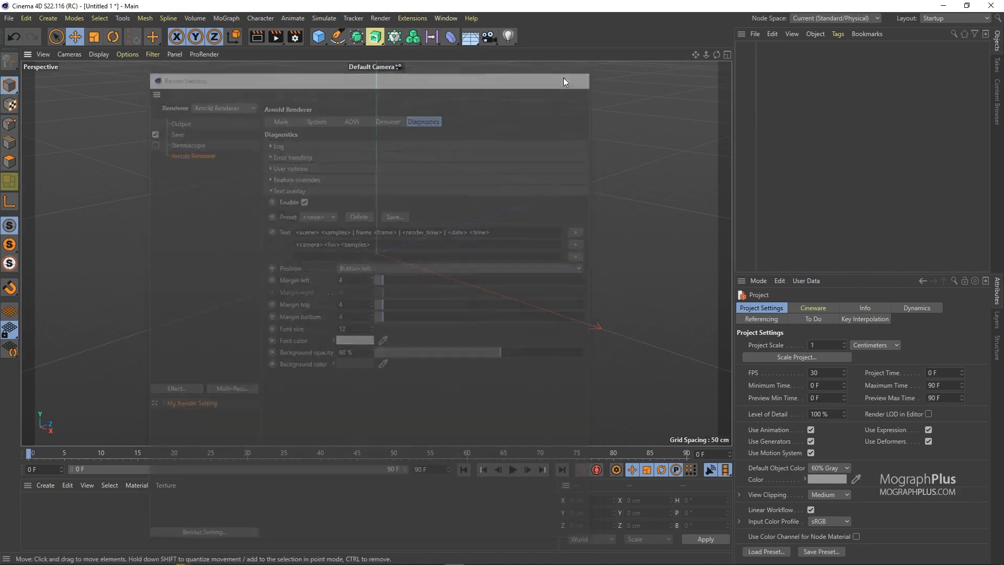
# - Review the C4DtoA extension commands, including the driver, utilities and licensing options
pyautogui.click(413, 18)
pyautogui.moveTo(462, 209)
pyautogui.moveTo(590, 227)
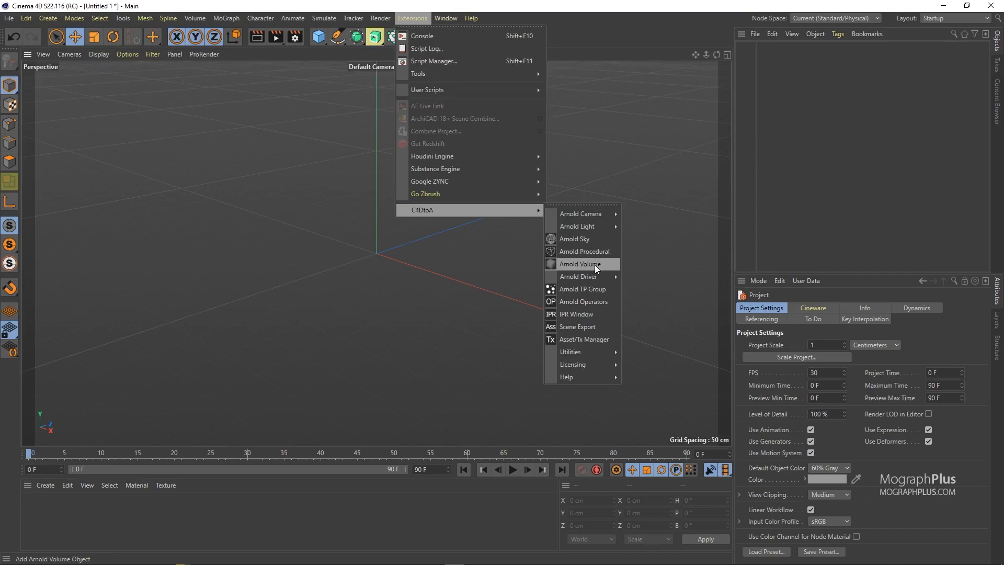
pyautogui.moveTo(595, 277)
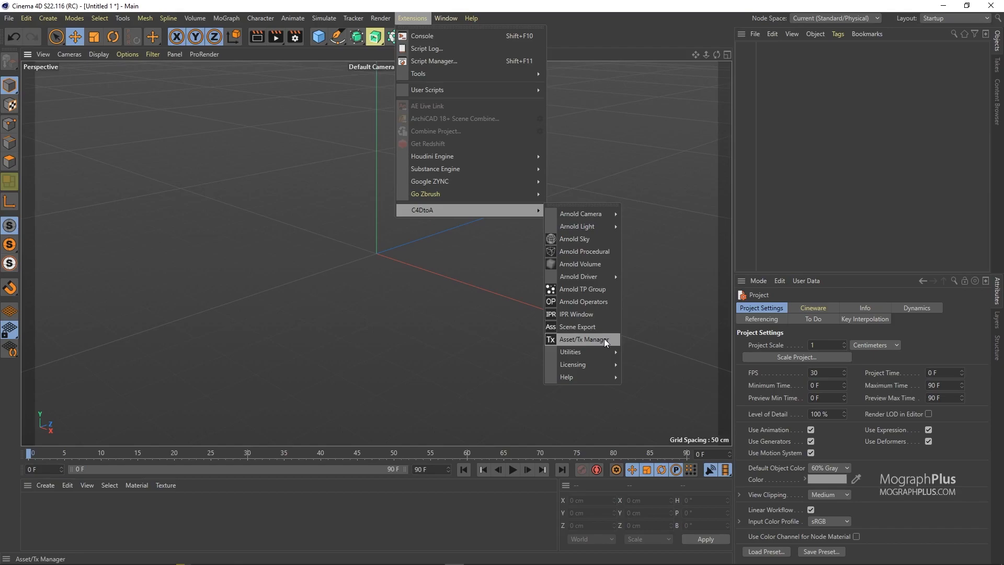
pyautogui.moveTo(608, 348)
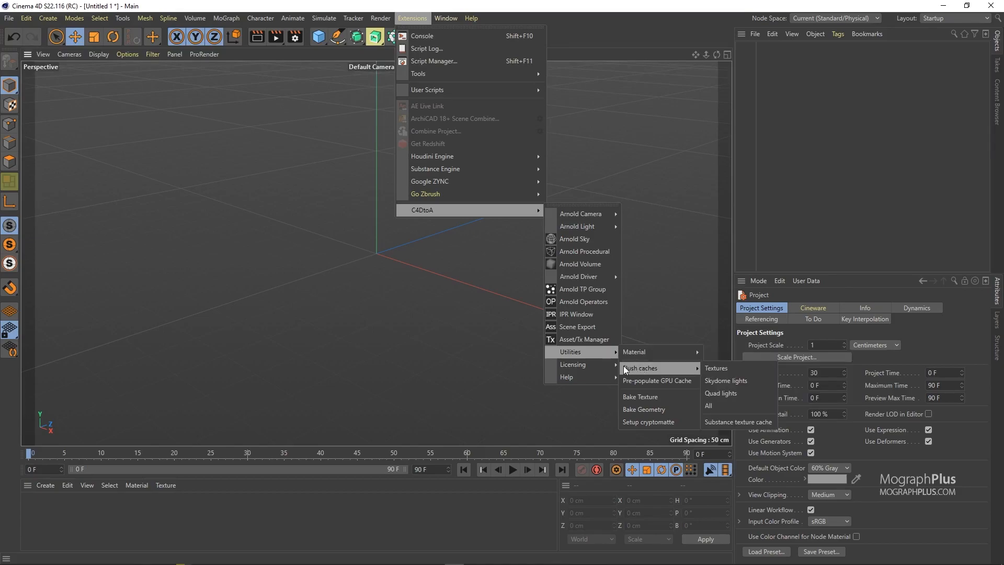
pyautogui.moveTo(575, 364)
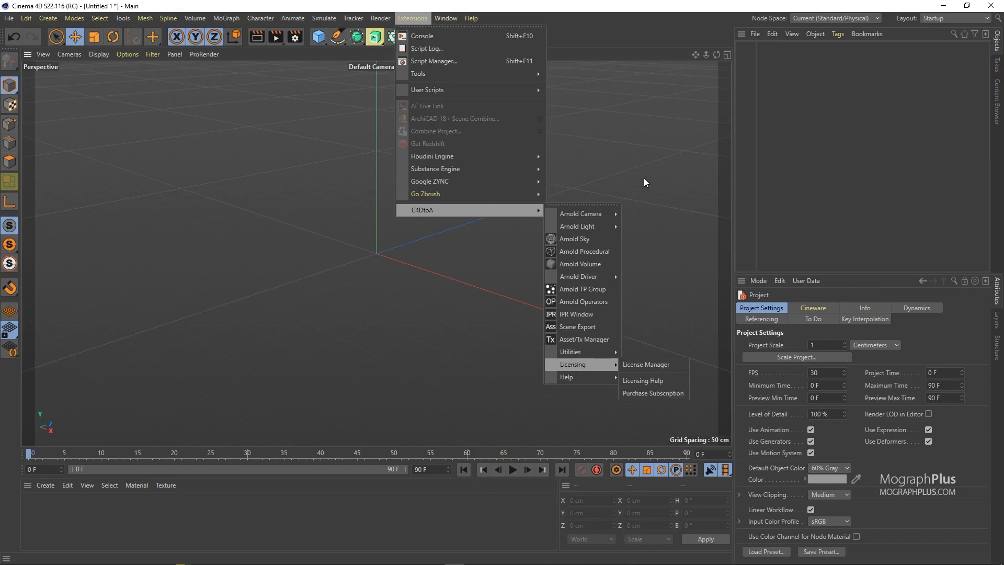
pyautogui.click(623, 153)
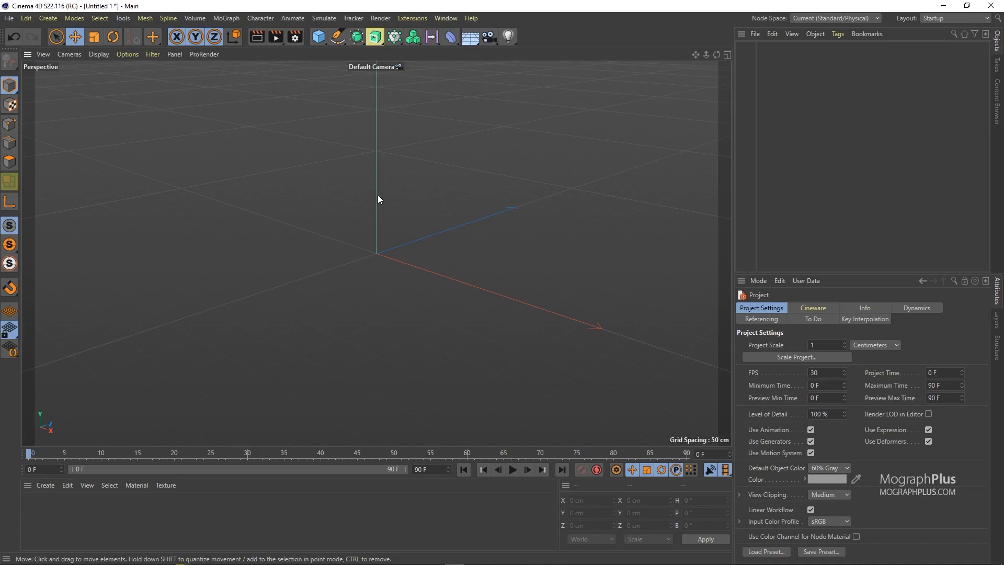
# - Add a cube to the scene and attach an Arnold Parameters tag to it
pyautogui.click(318, 37)
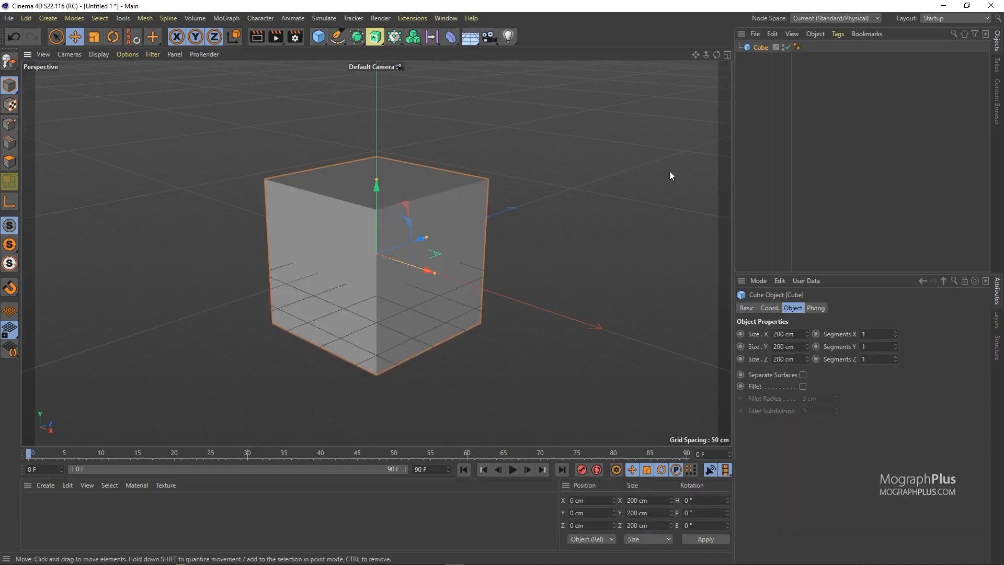
pyautogui.rightClick(755, 46)
pyautogui.moveTo(795, 56)
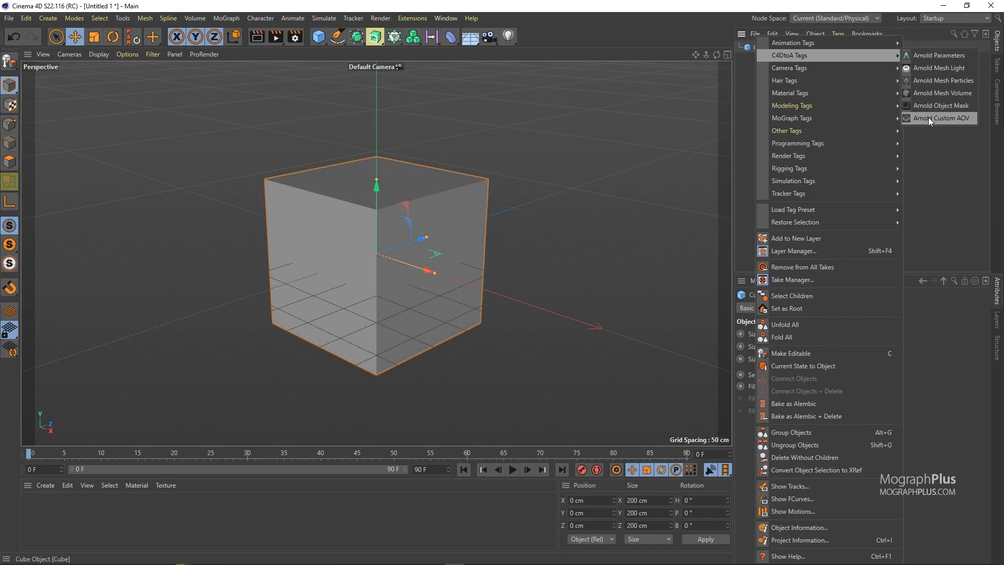
pyautogui.click(927, 59)
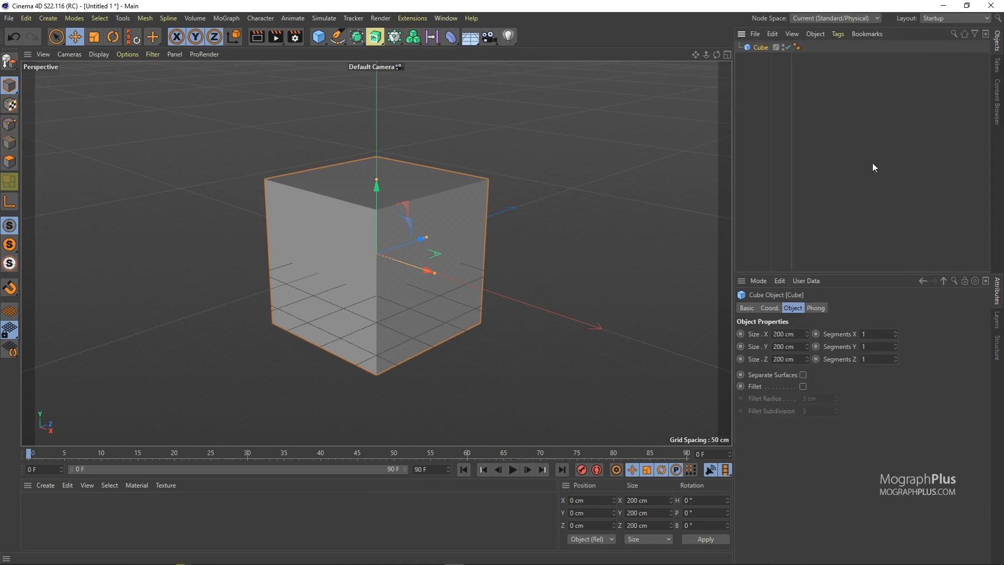
# - Examine the Arnold Parameters tag's main, subdivision, displacement, export and motion blur settings
pyautogui.click(764, 346)
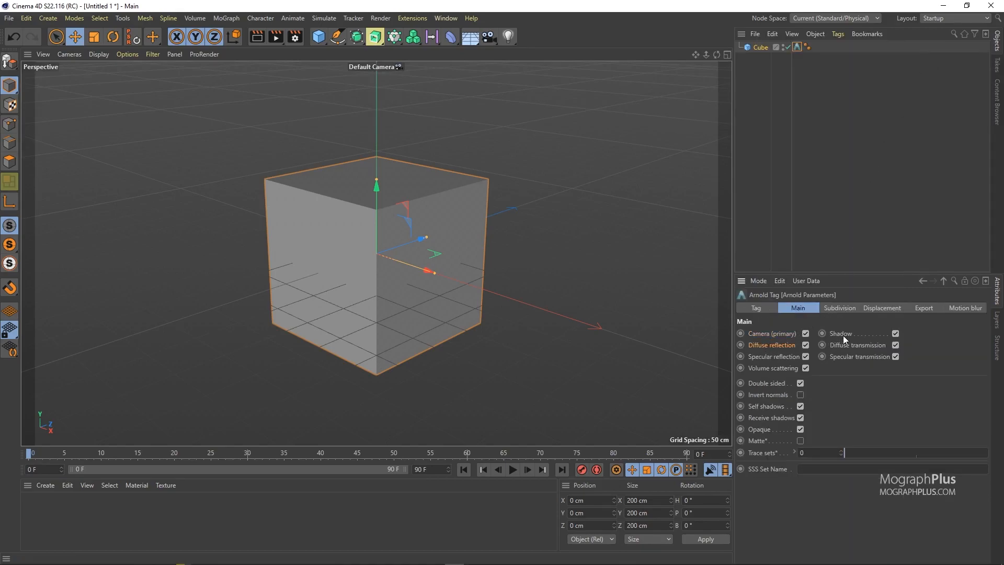
pyautogui.click(840, 308)
pyautogui.click(895, 307)
pyautogui.click(930, 307)
pyautogui.click(965, 307)
pyautogui.click(798, 310)
# - Create an Arnold Shader Network material, look through the shader categories in its network editor and close the editor
pyautogui.click(42, 485)
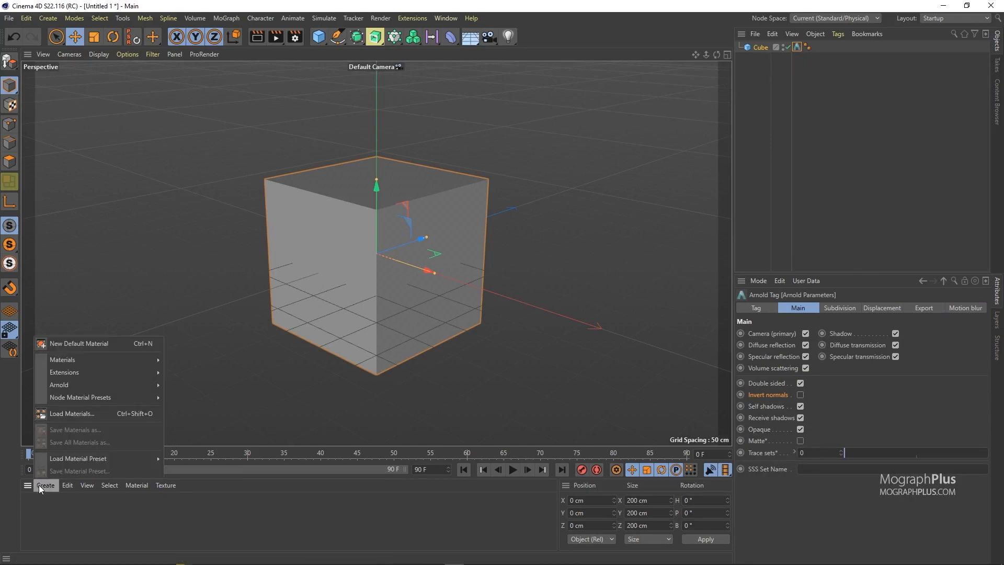
pyautogui.moveTo(118, 372)
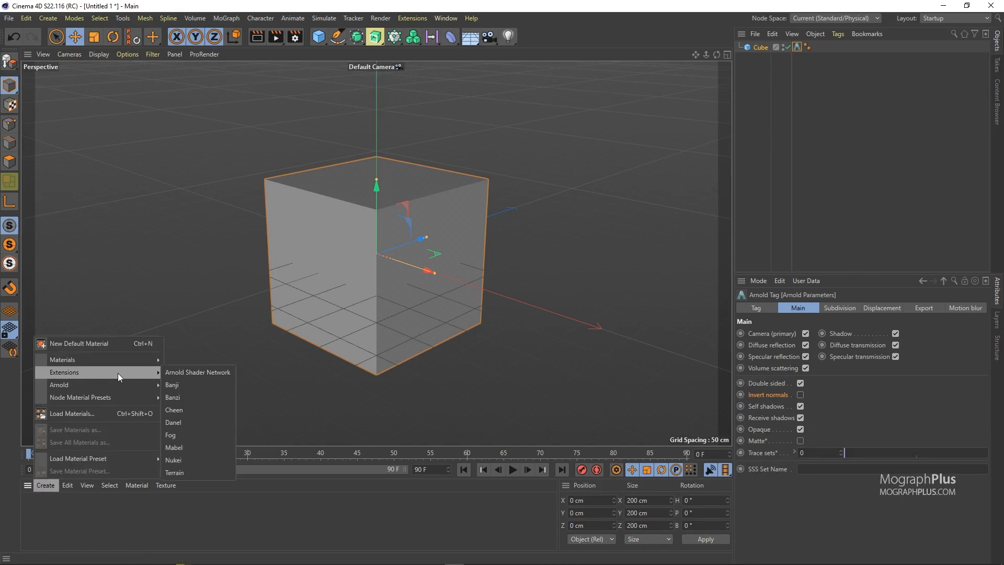
pyautogui.click(192, 372)
pyautogui.moveTo(370, 158); pyautogui.dragTo(437, 85)
pyautogui.click(94, 171)
pyautogui.click(94, 172)
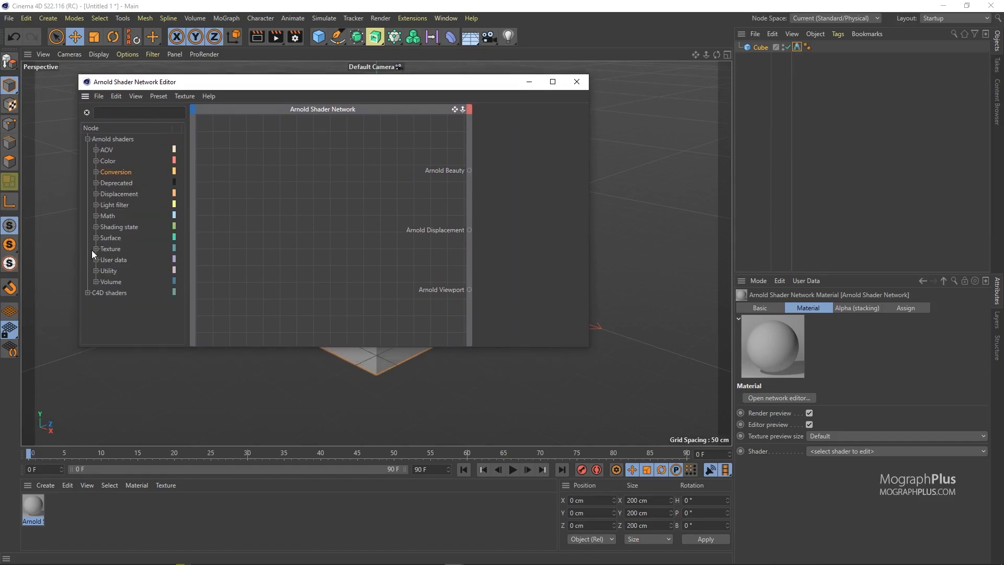
pyautogui.click(576, 83)
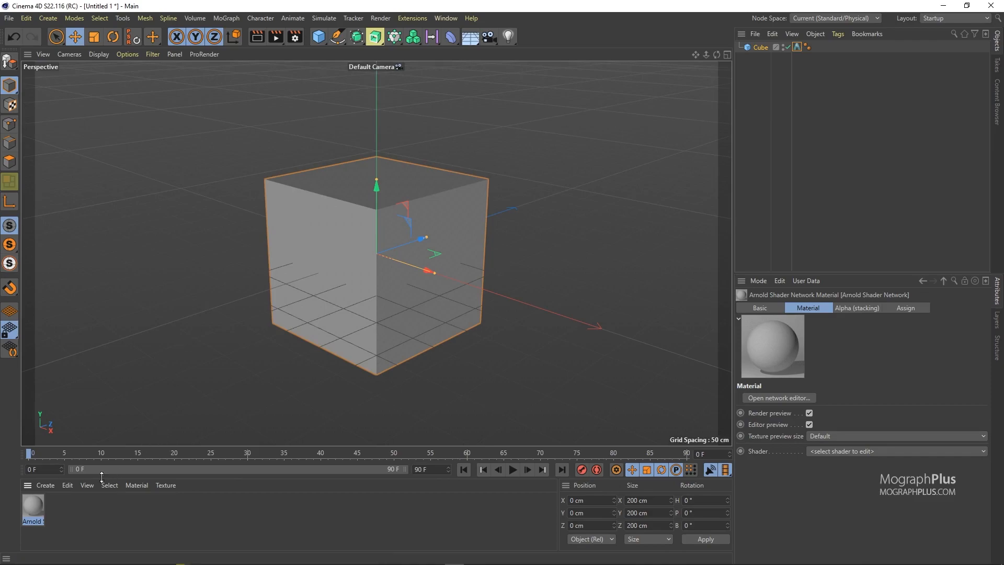
# - Create an Arnold standard_surface material and inspect its shader network in the network editor, closing the editor when done
pyautogui.click(44, 486)
pyautogui.moveTo(195, 384)
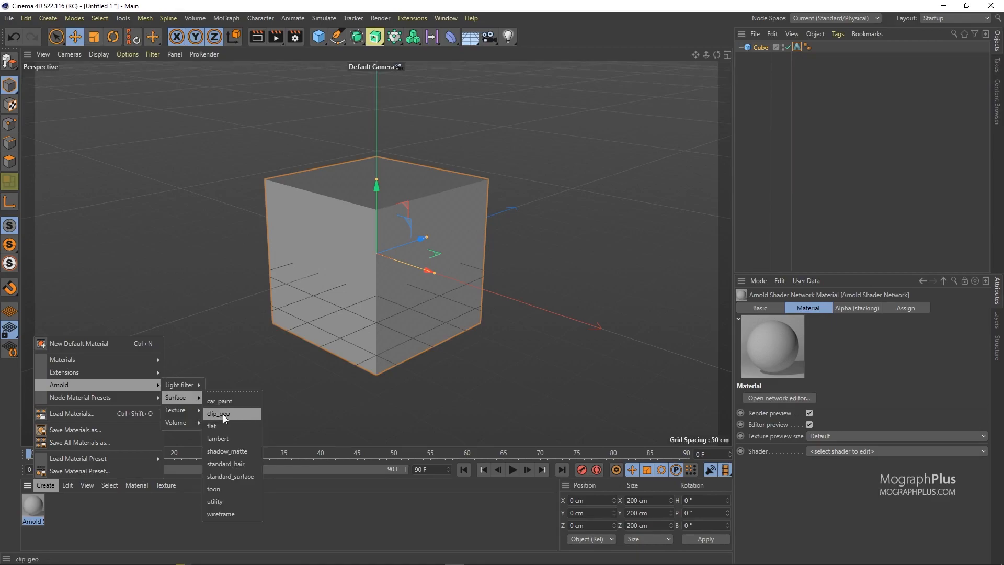
pyautogui.click(245, 476)
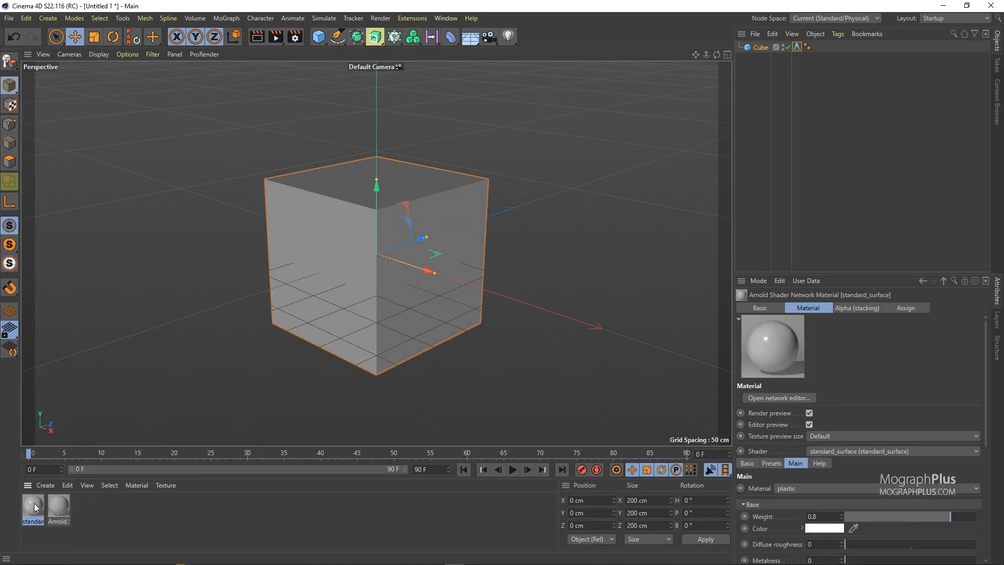
pyautogui.doubleClick(33, 504)
pyautogui.moveTo(265, 253); pyautogui.dragTo(300, 197)
pyautogui.click(497, 70)
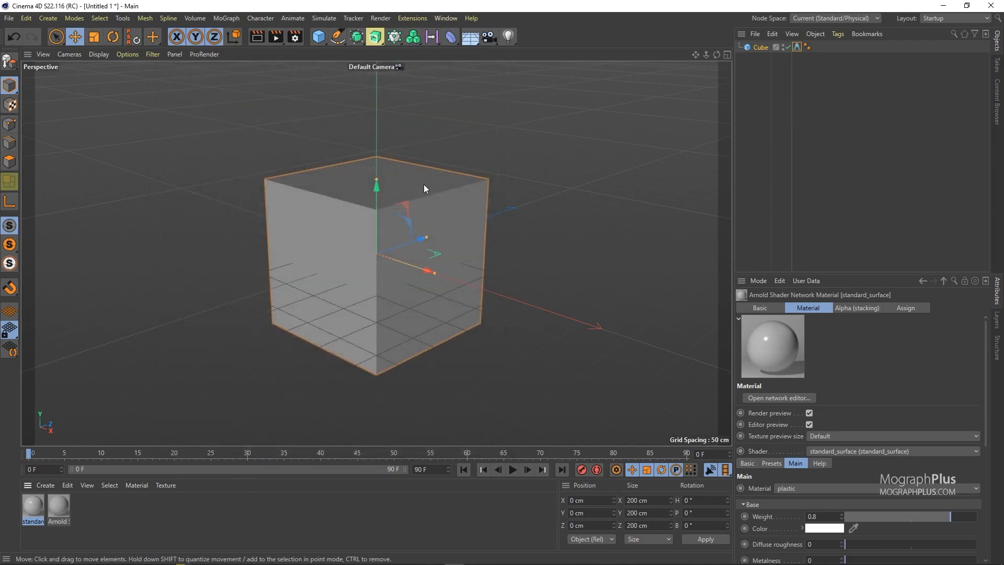